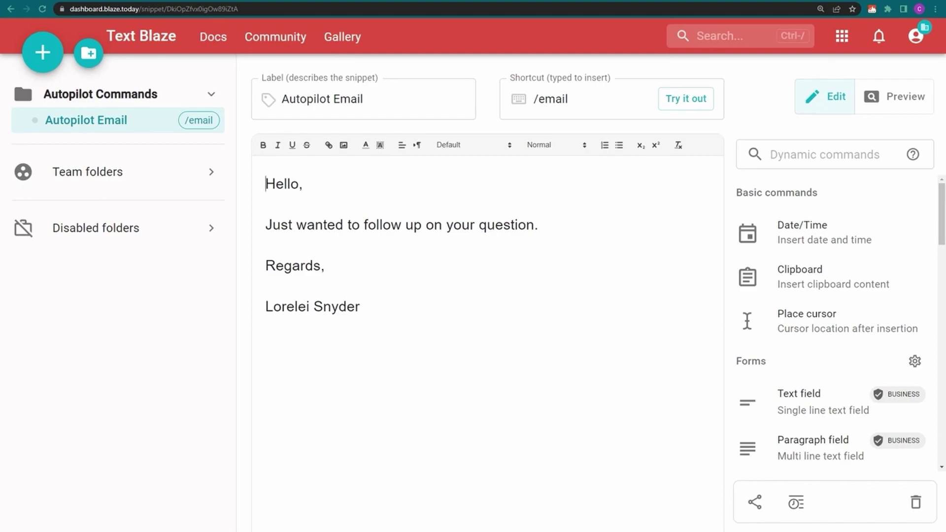
# Add a blank first line to the /email snippet and a Tab key press after 'Hello there'
pyautogui.press('Return')
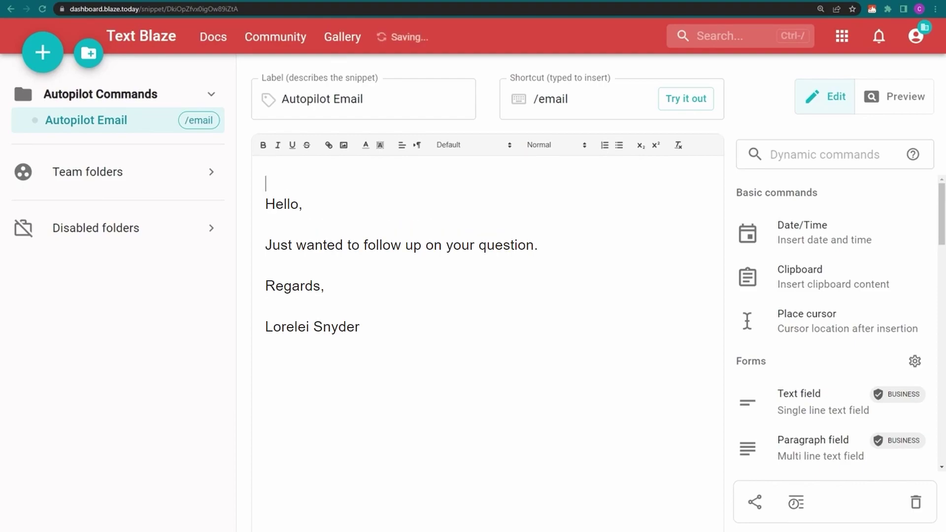
pyautogui.write('Hello there')
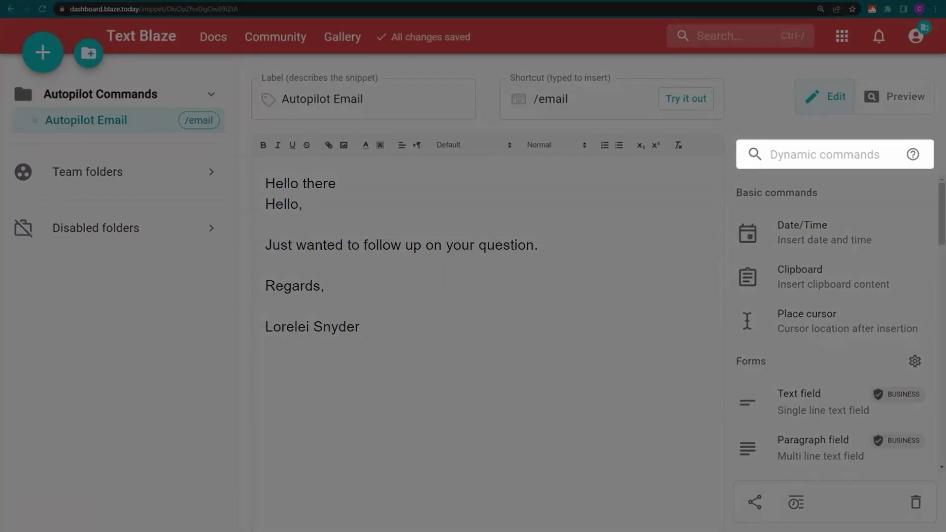
pyautogui.write('autopilot')
pyautogui.click(843, 278)
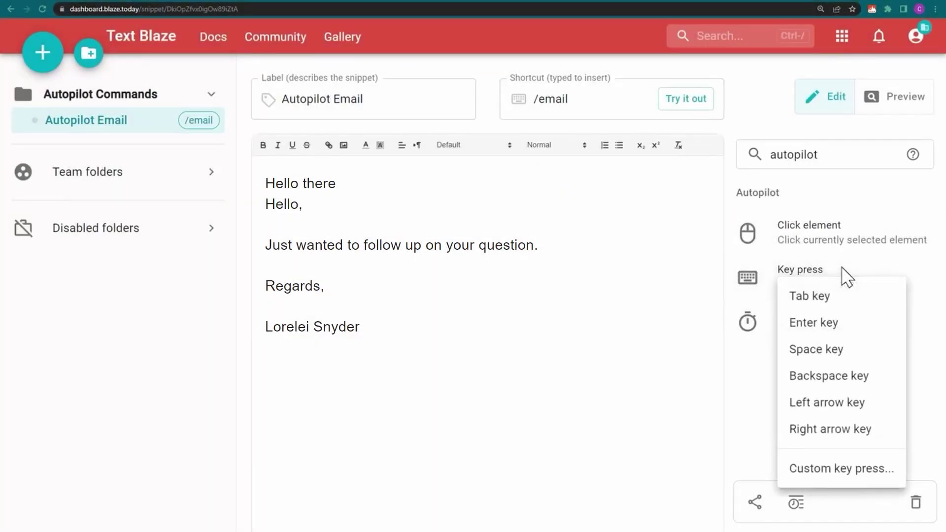
pyautogui.click(879, 297)
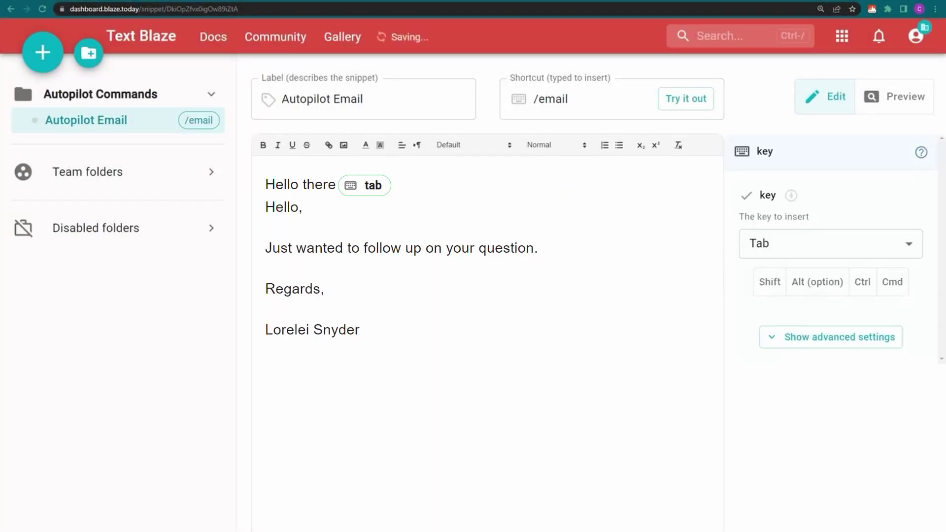
pyautogui.write('/email')
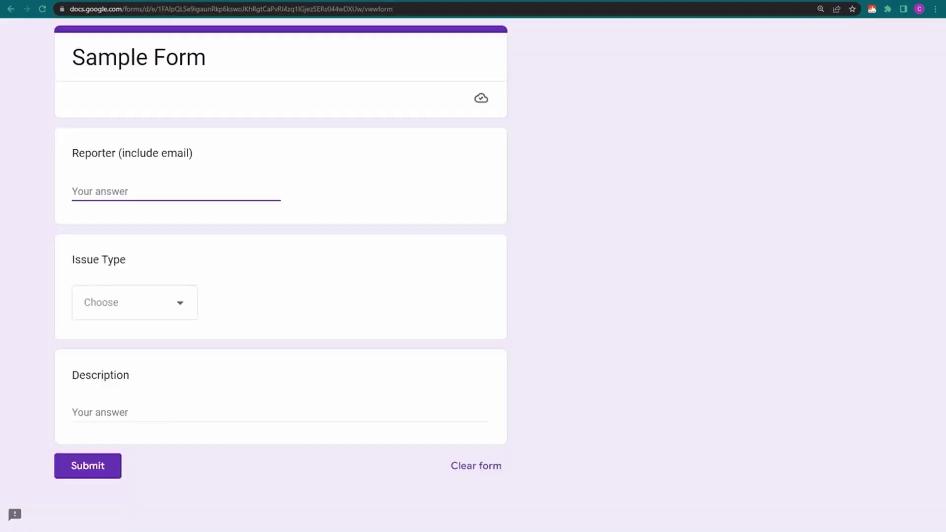
pyautogui.write('/form')
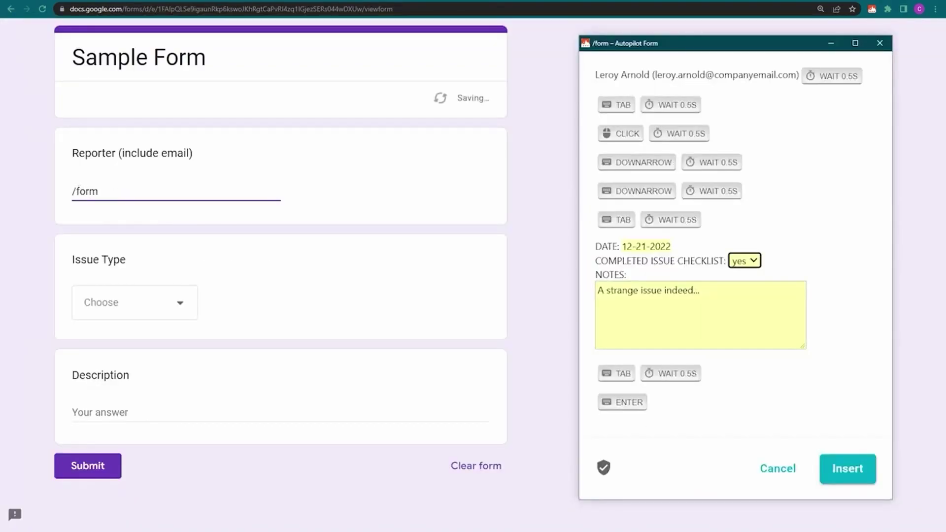
# Insert the Autopilot Form snippet to auto-fill the Reporter field in Sample Form
pyautogui.click(847, 468)
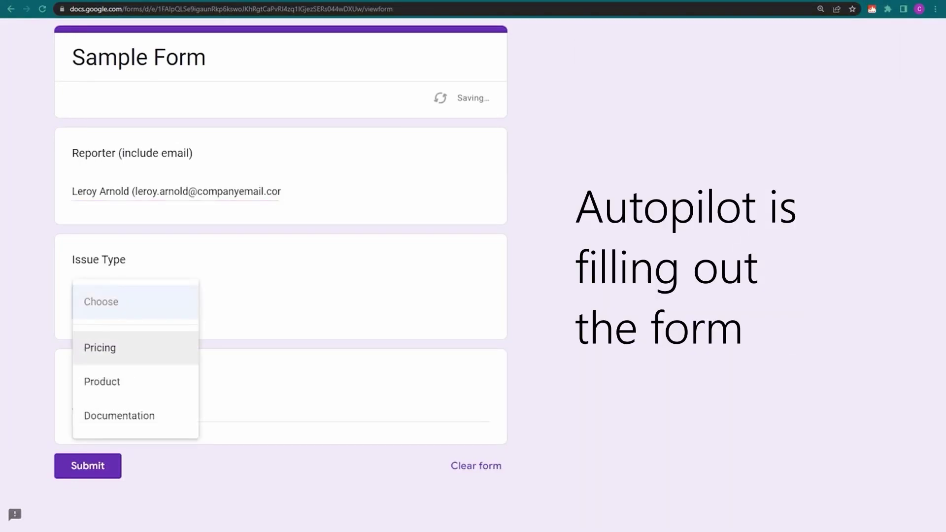